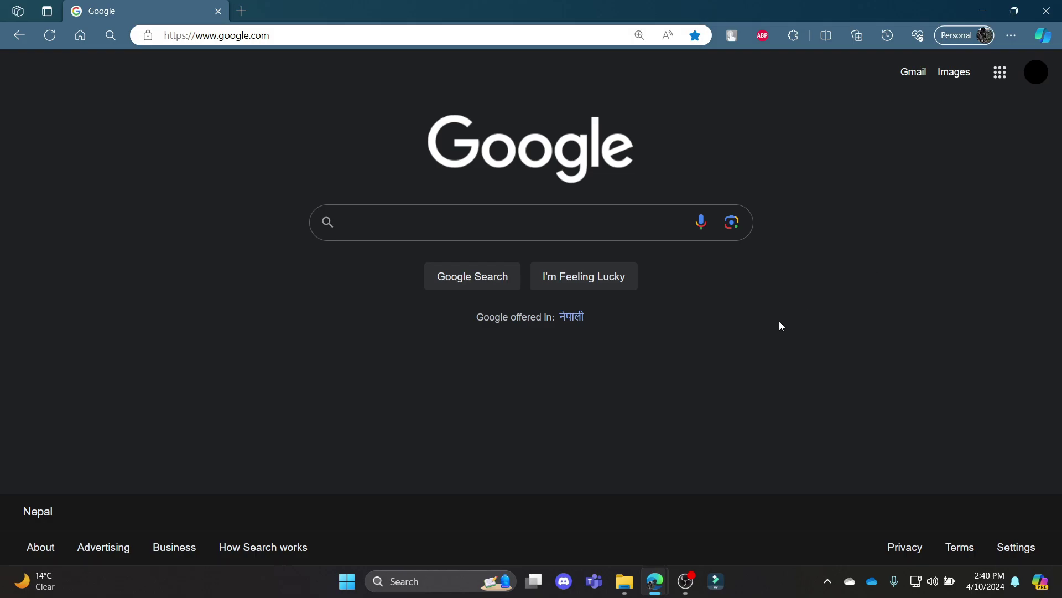
- Search Google for 'us bank mortgage login' and reach U.S. Bank's online banking login page
{"action": "left_click", "coordinate": [643, 222]}
{"action": "type", "text": "us bank mortgage login"}
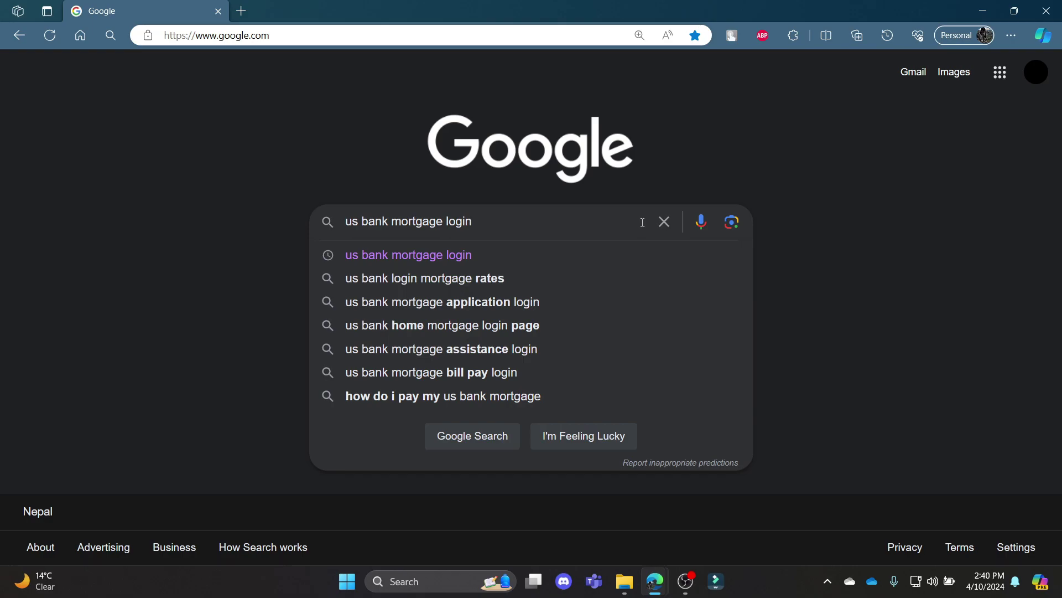
{"action": "key", "text": "Return"}
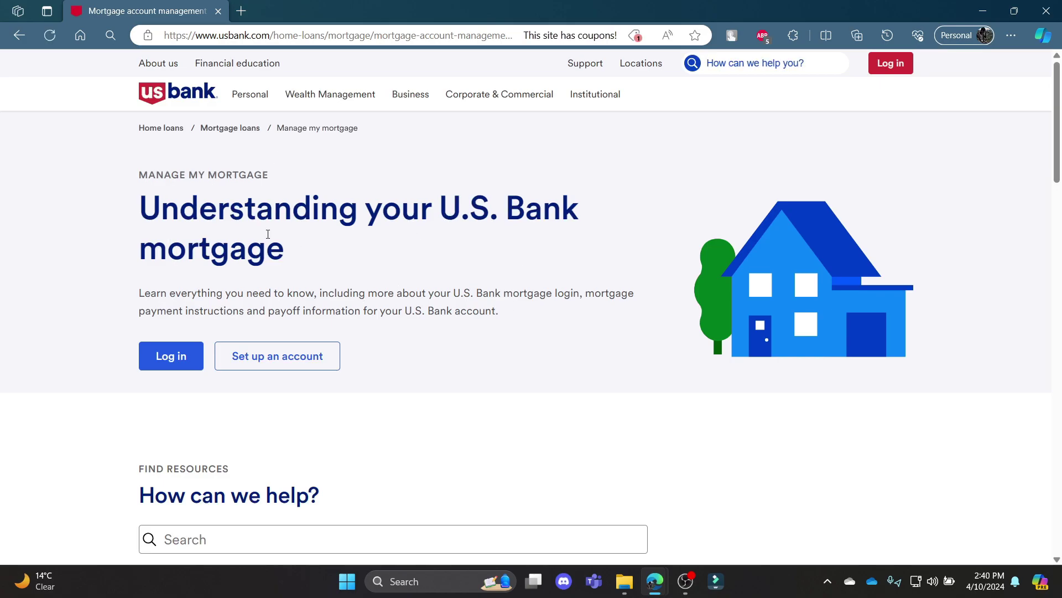
{"action": "left_click", "coordinate": [175, 362]}
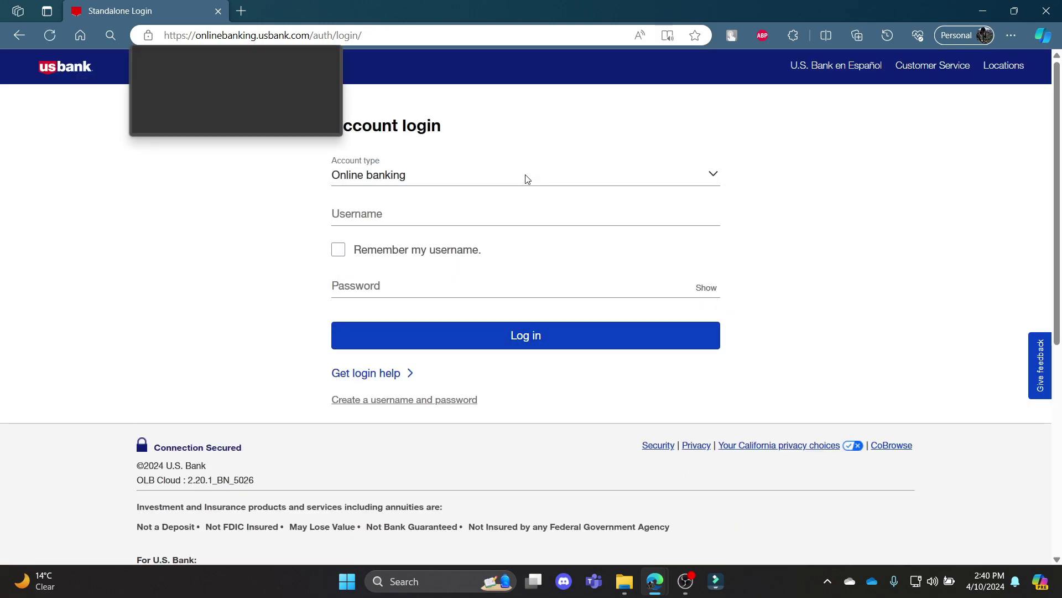
- Dismiss the location prompt, select Online banking as account type, and focus the Username field
{"action": "left_click", "coordinate": [325, 58]}
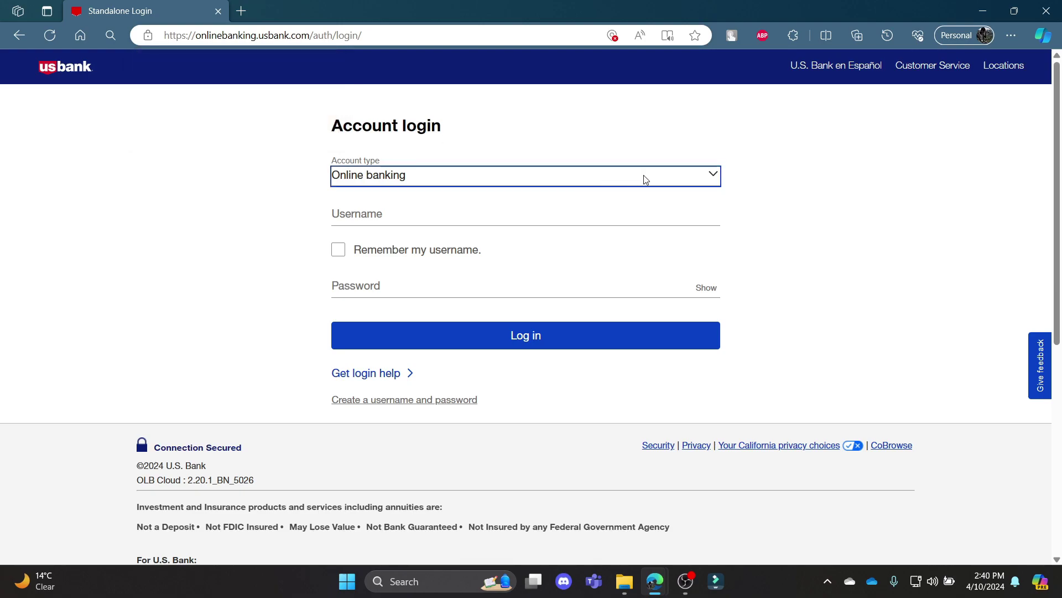
{"action": "left_click", "coordinate": [714, 177]}
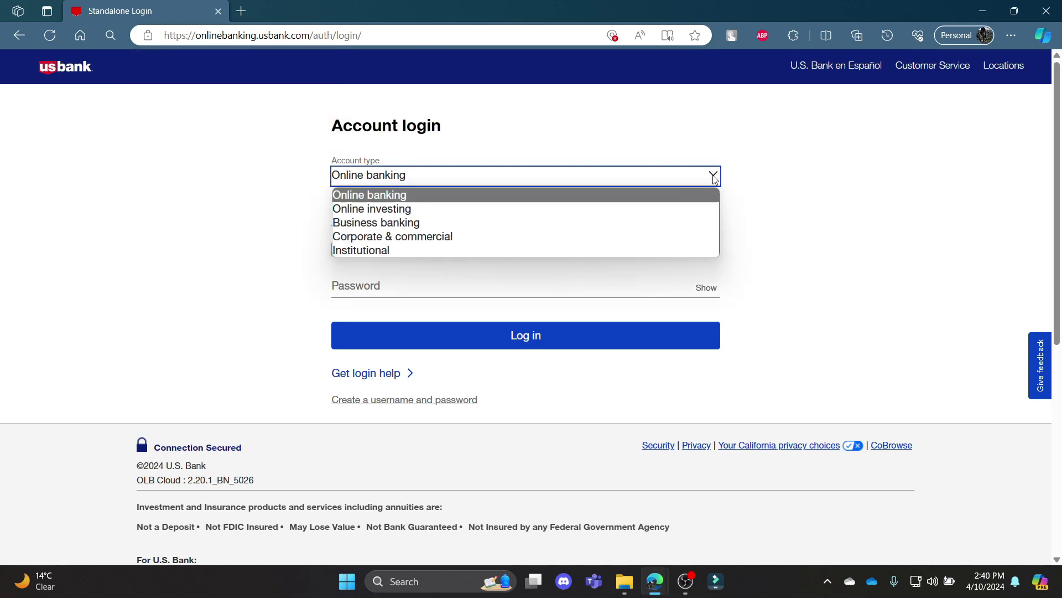
{"action": "left_click", "coordinate": [369, 200]}
{"action": "left_click", "coordinate": [358, 218]}
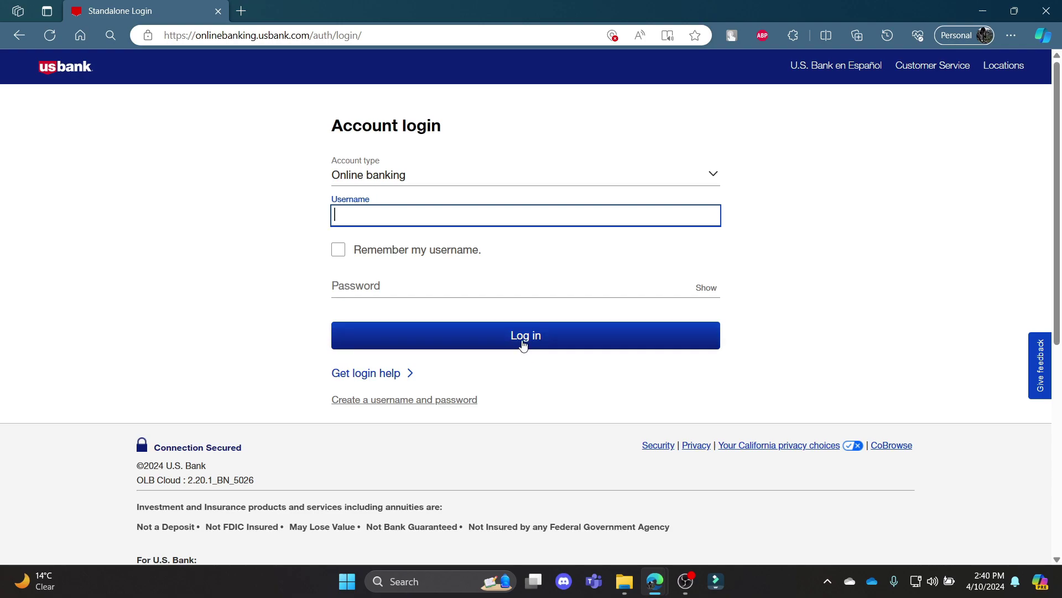
- Check Remember my username and set the Password field to show its characters
{"action": "left_click", "coordinate": [339, 251]}
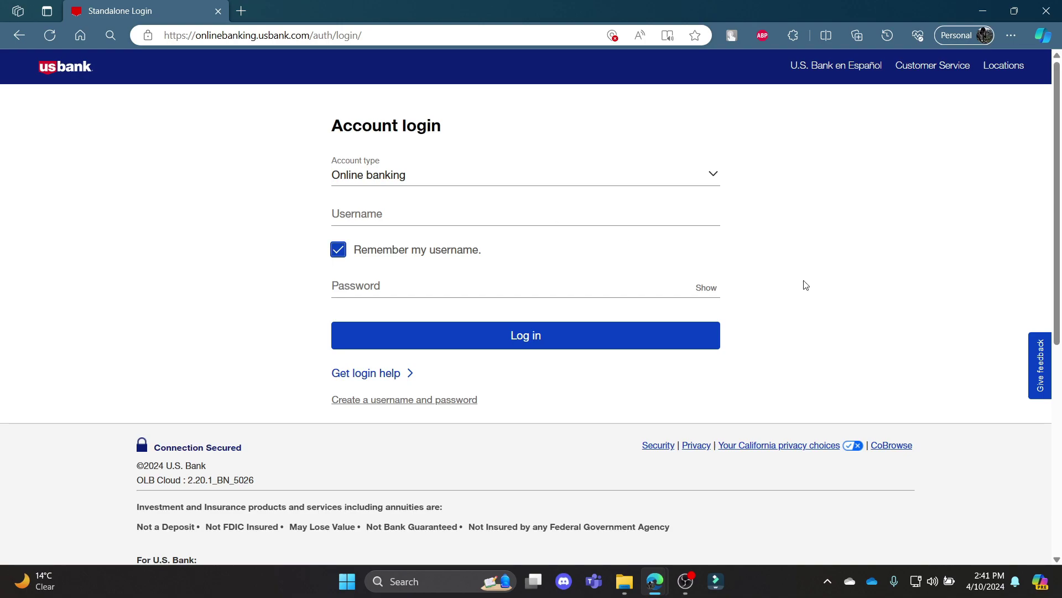
{"action": "left_click", "coordinate": [709, 299]}
{"action": "left_click", "coordinate": [713, 300]}
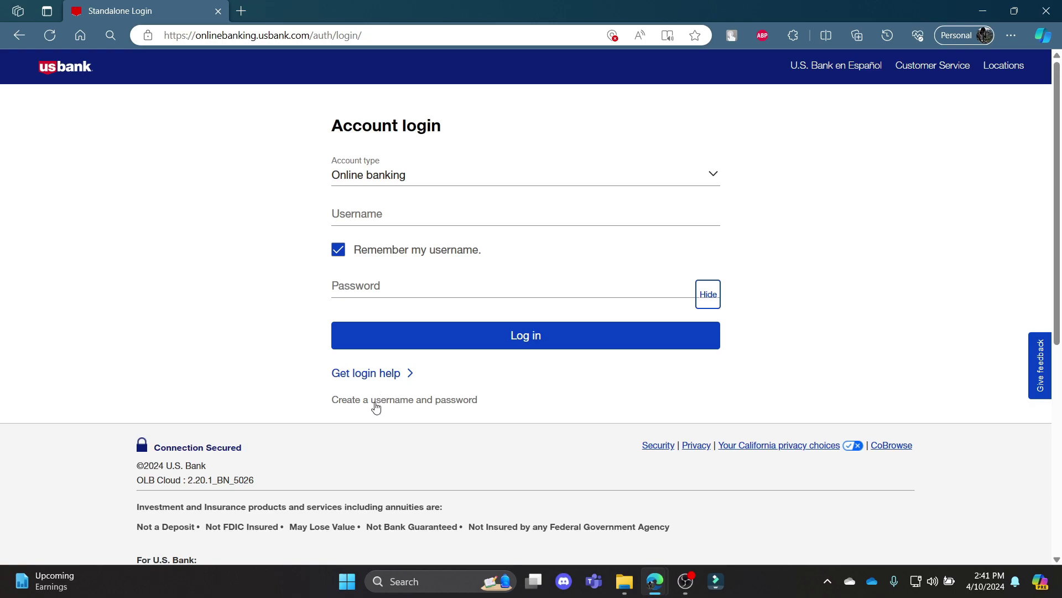
{"action": "left_click", "coordinate": [794, 312]}
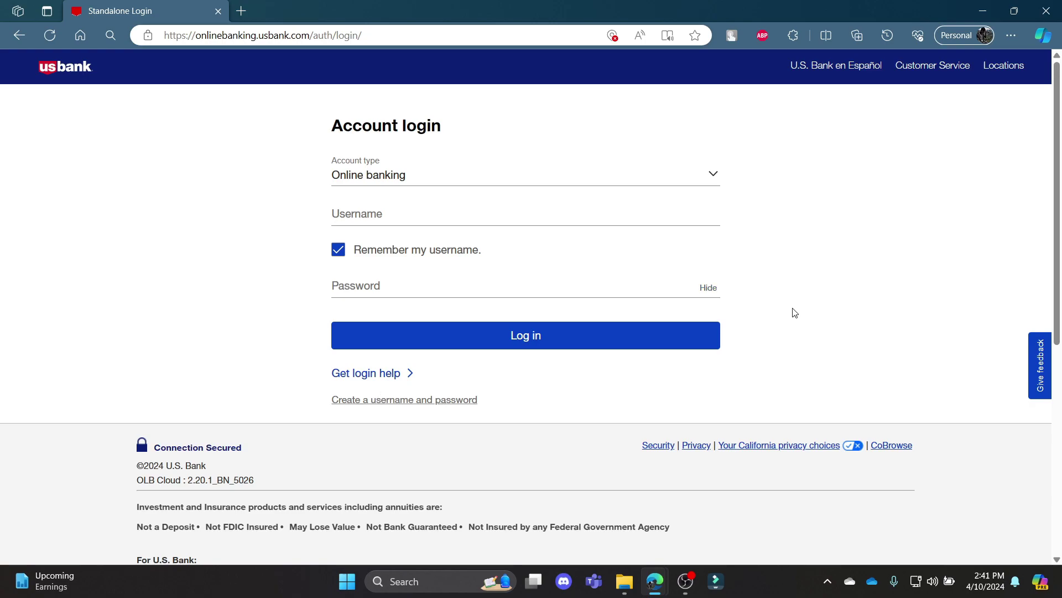